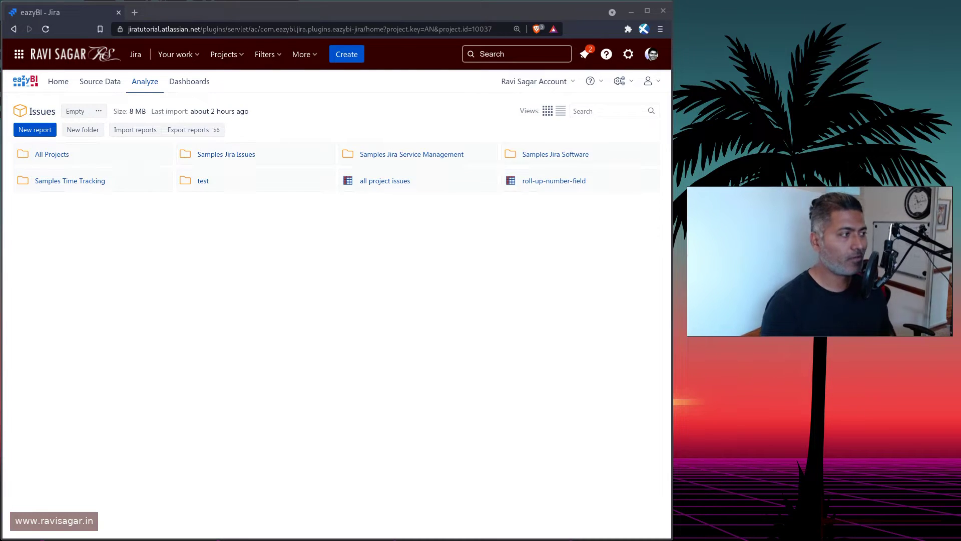
# Start a new empty Issues report from the Analyze page.
pyautogui.click(26, 131)
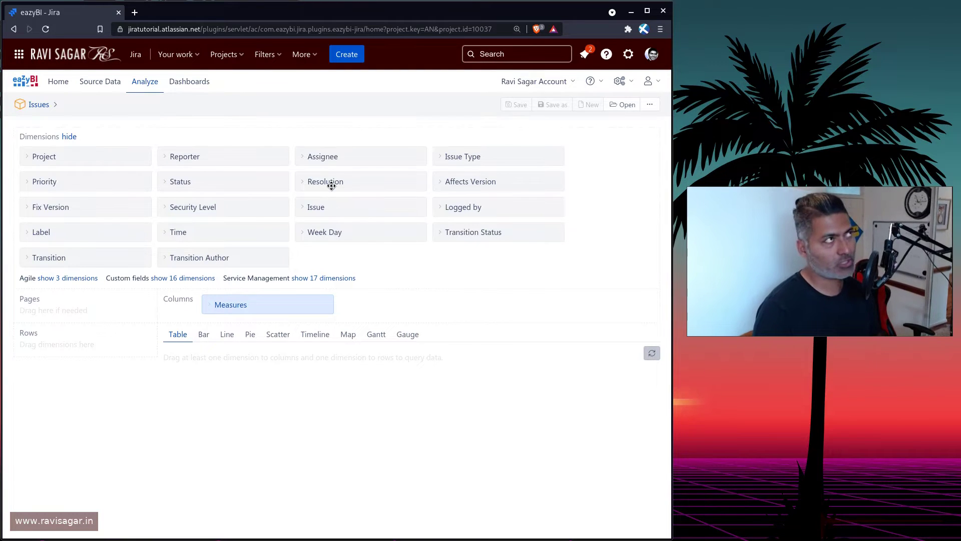
# List each status in rows without the All Statuses total, preview it as a pie, then return to the table.
pyautogui.moveTo(165, 175); pyautogui.dragTo(49, 357)
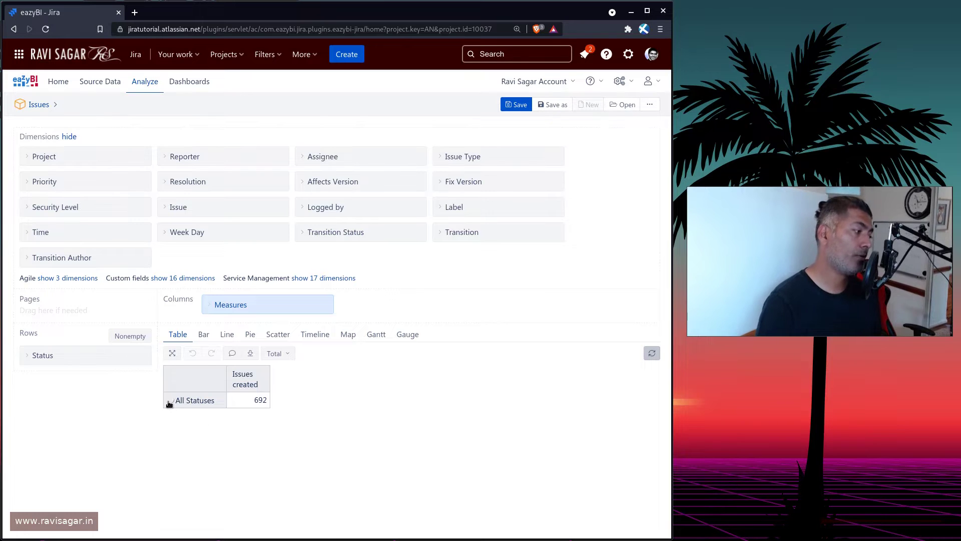
pyautogui.click(169, 402)
pyautogui.click(202, 406)
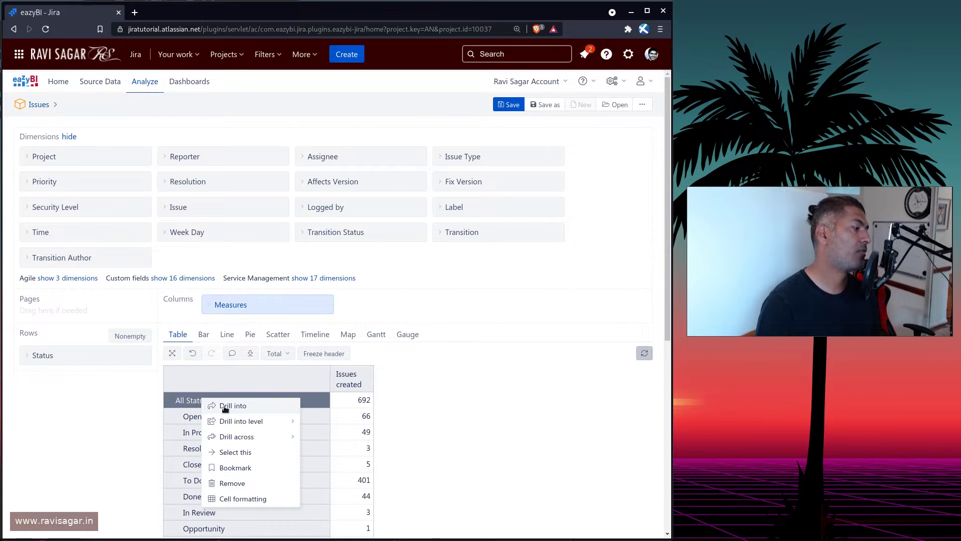
pyautogui.click(244, 483)
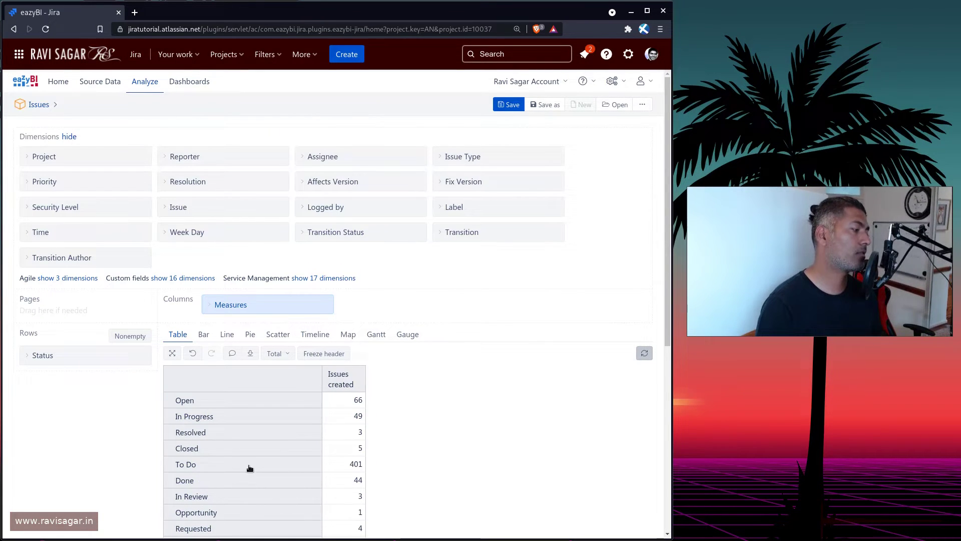
pyautogui.scroll(-3, 299, 424)
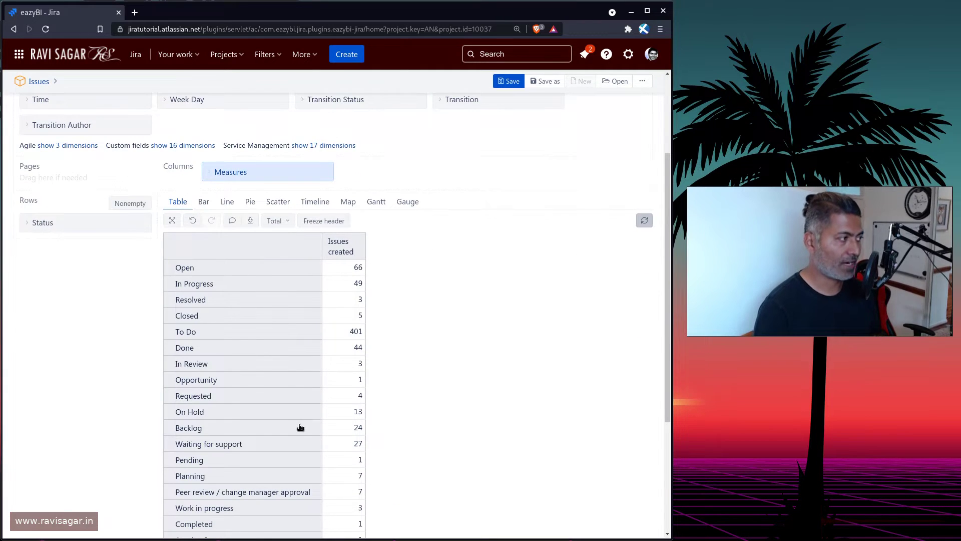
pyautogui.click(249, 203)
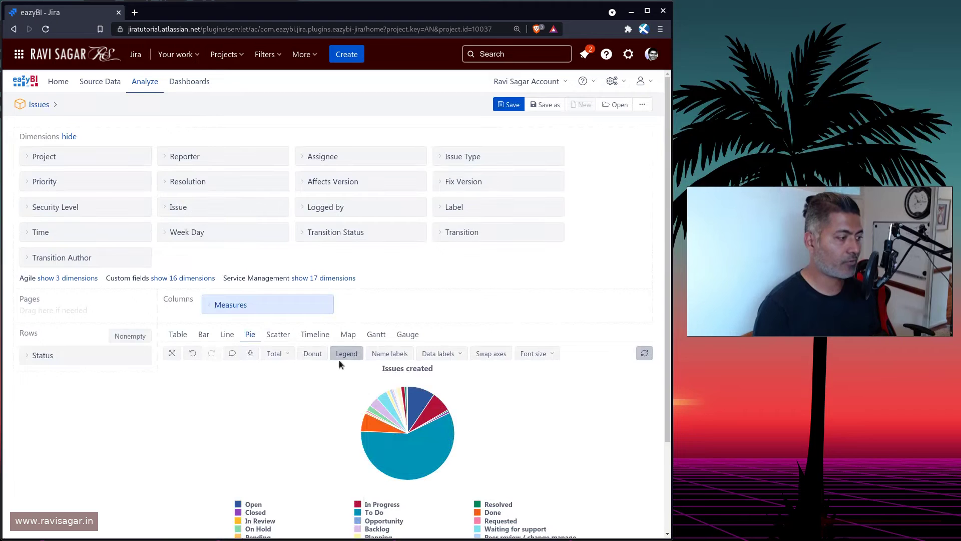
pyautogui.click(176, 336)
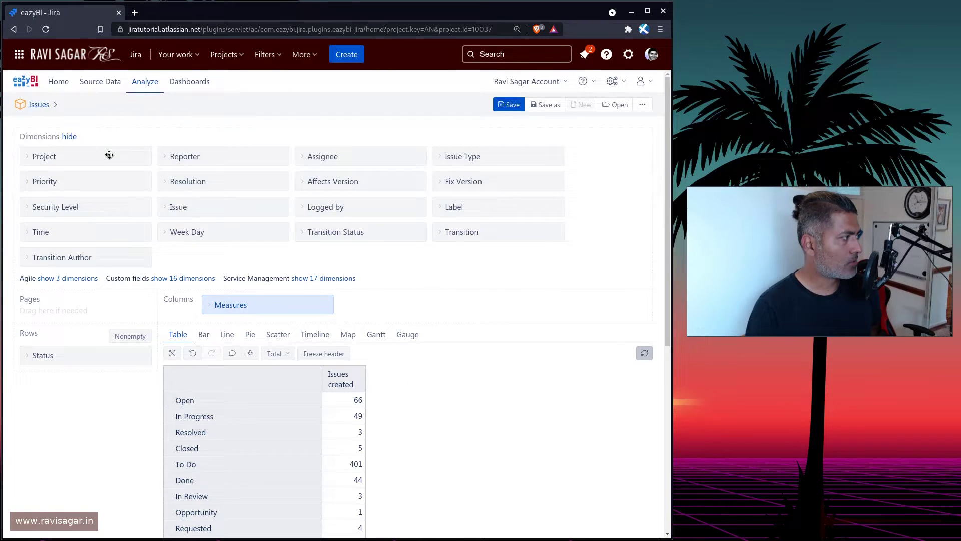
# Add Project as a page filter set to the Android project.
pyautogui.moveTo(109, 155); pyautogui.dragTo(98, 295)
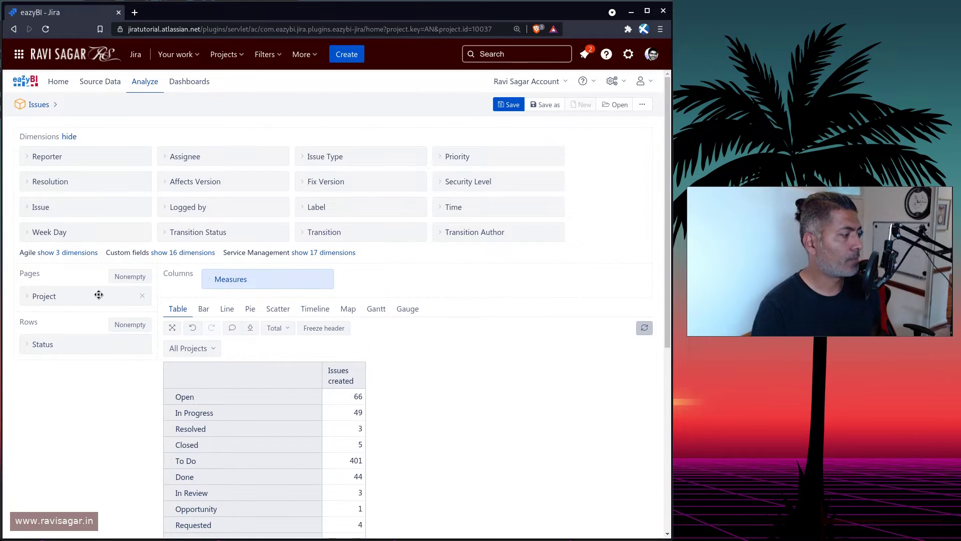
pyautogui.click(213, 349)
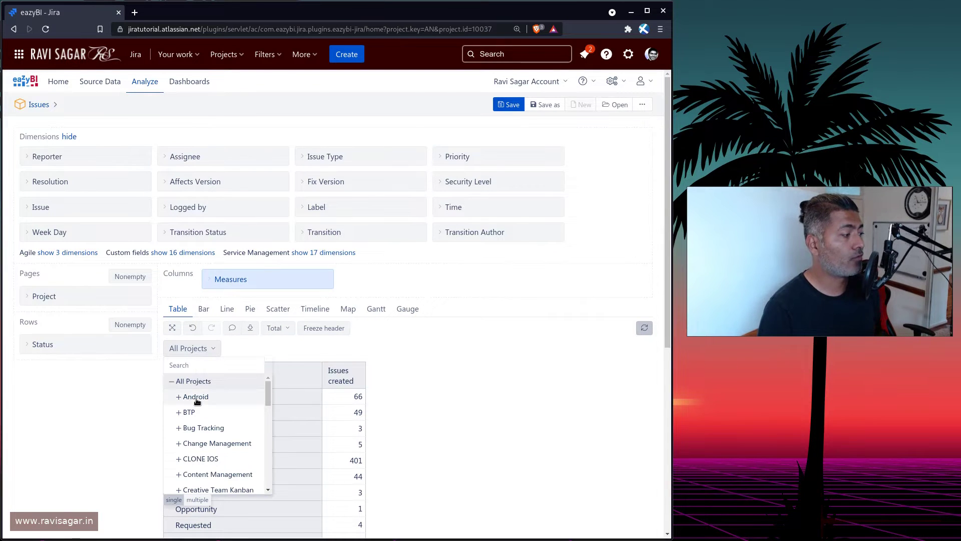
pyautogui.click(197, 398)
pyautogui.scroll(-5, 465, 413)
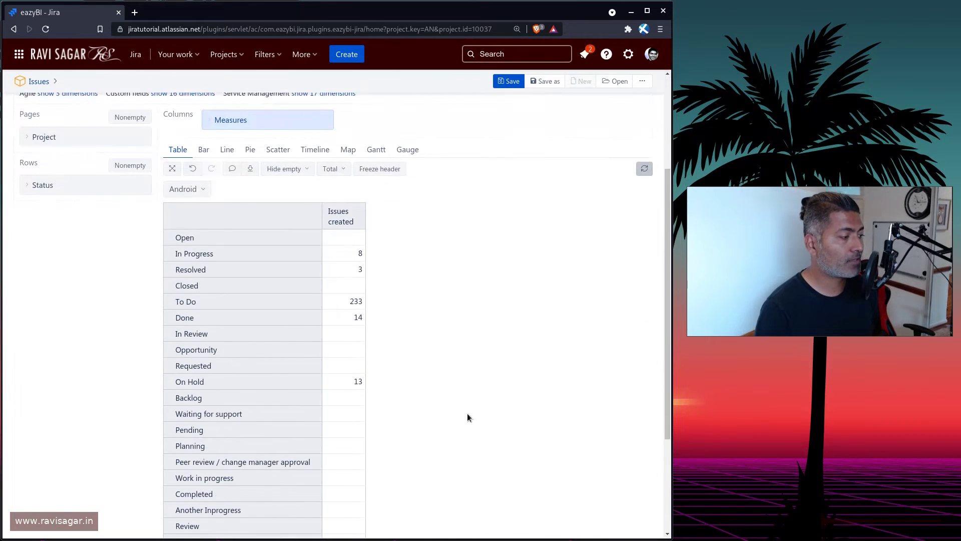
pyautogui.scroll(3, 401, 432)
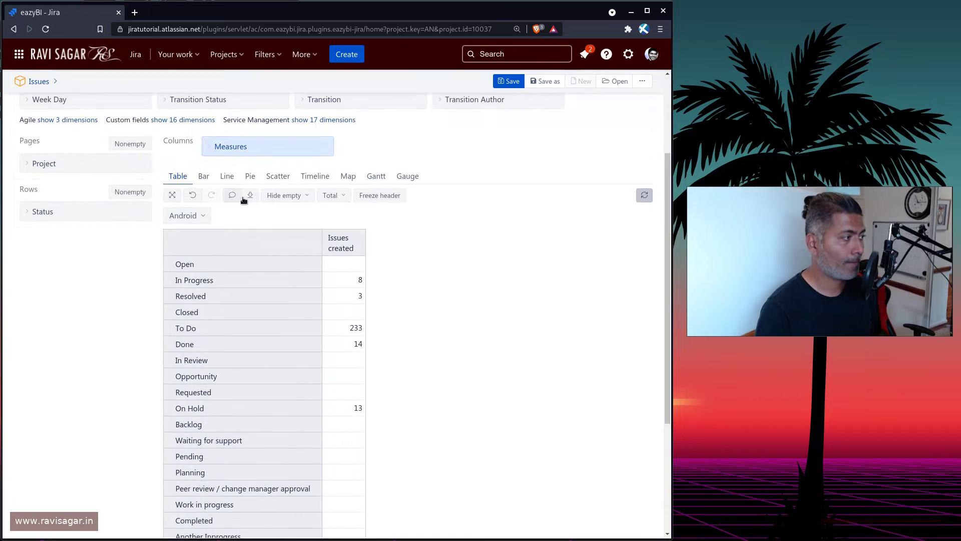
# Hide empty rows and columns, preview the Android counts as a pie, then go back to Table.
pyautogui.click(297, 197)
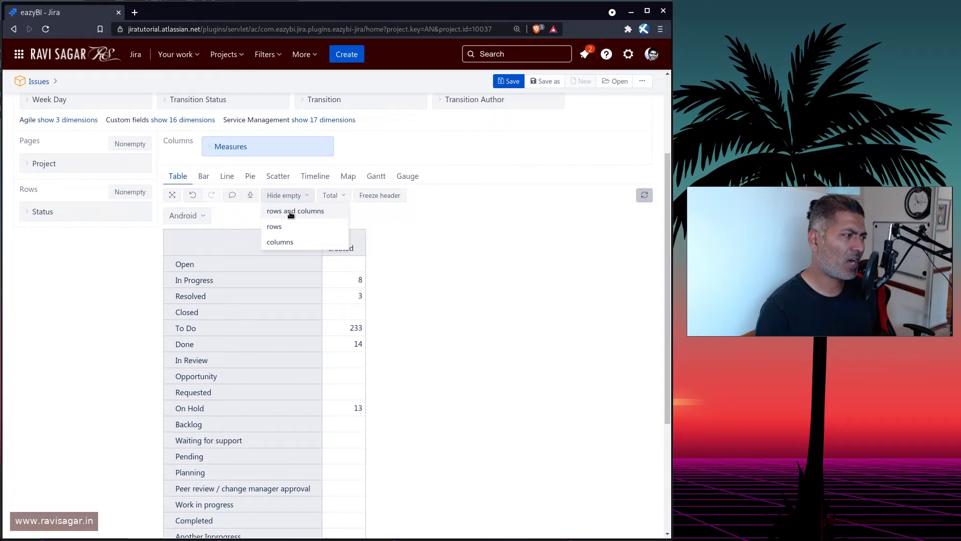
pyautogui.click(291, 213)
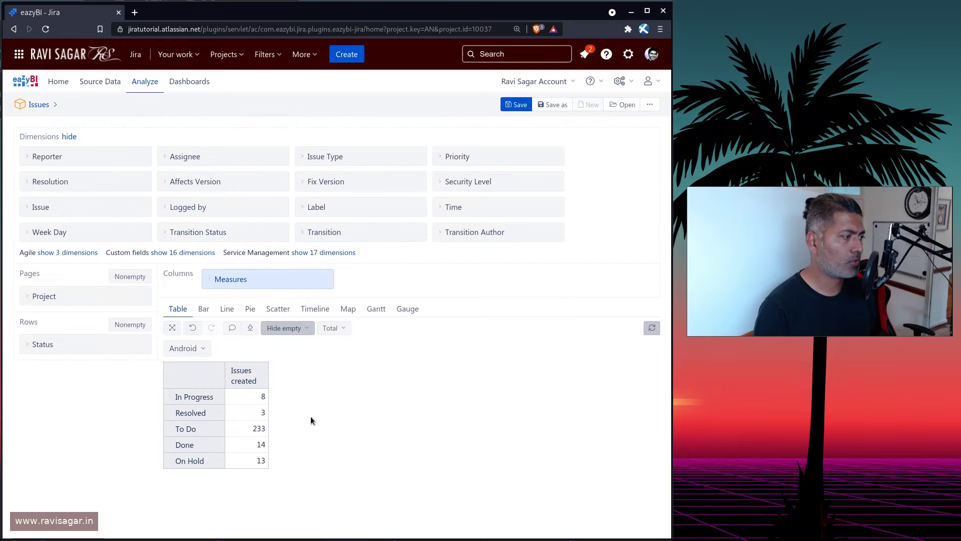
pyautogui.click(250, 310)
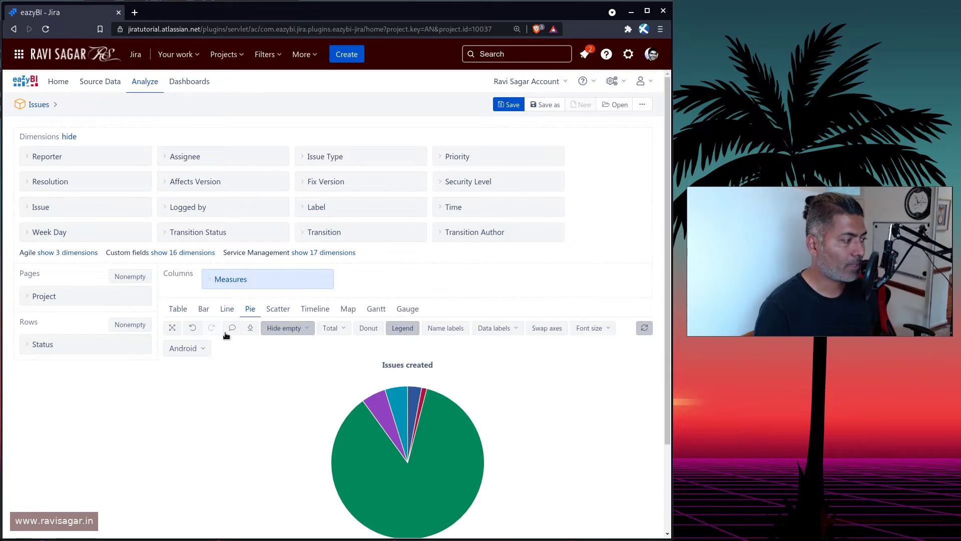
pyautogui.scroll(-2, 226, 335)
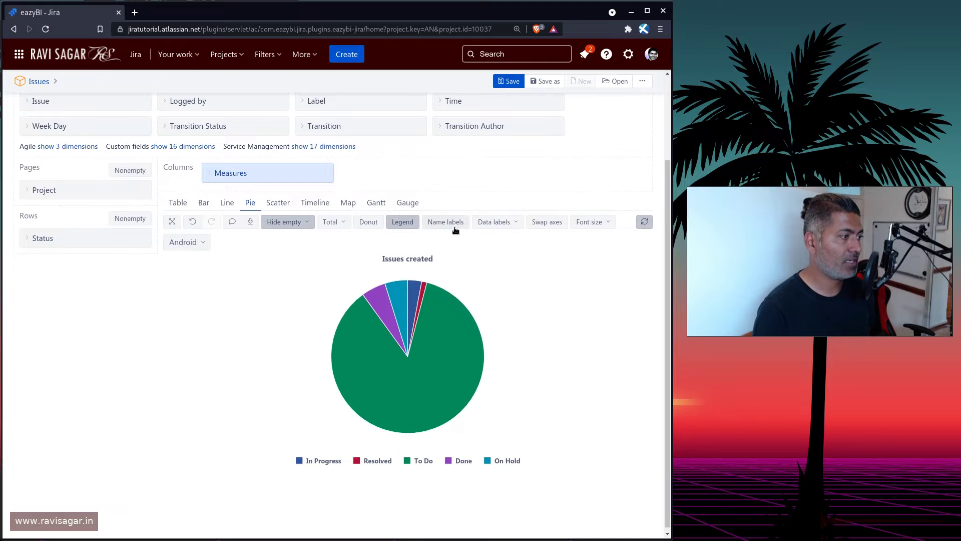
pyautogui.click(178, 203)
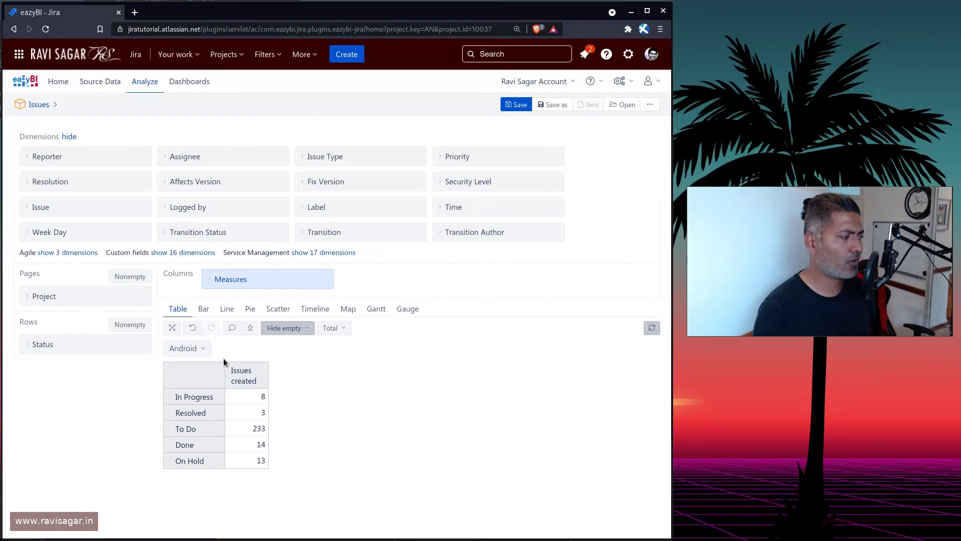
pyautogui.click(202, 350)
# Set the Project page filter back to All Projects.
pyautogui.click(200, 382)
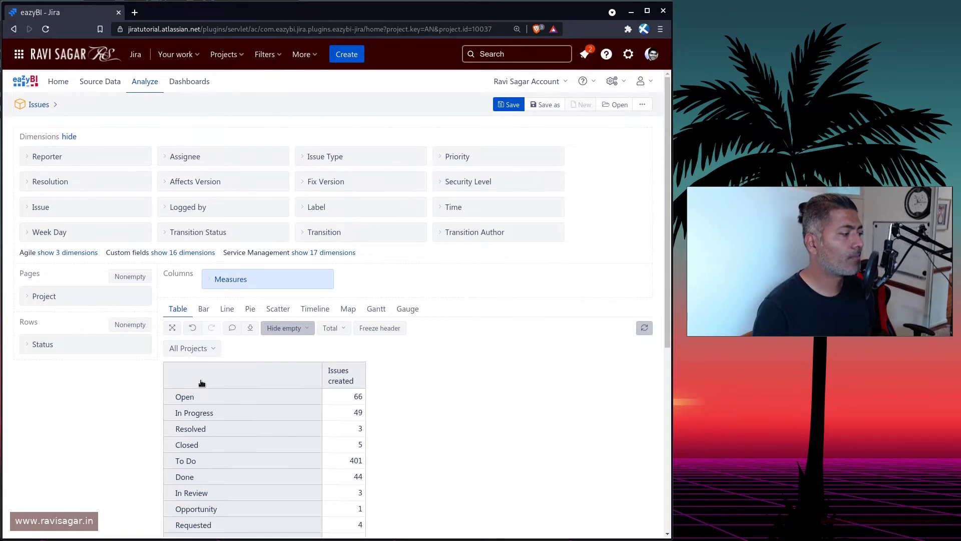
pyautogui.scroll(-3, 265, 355)
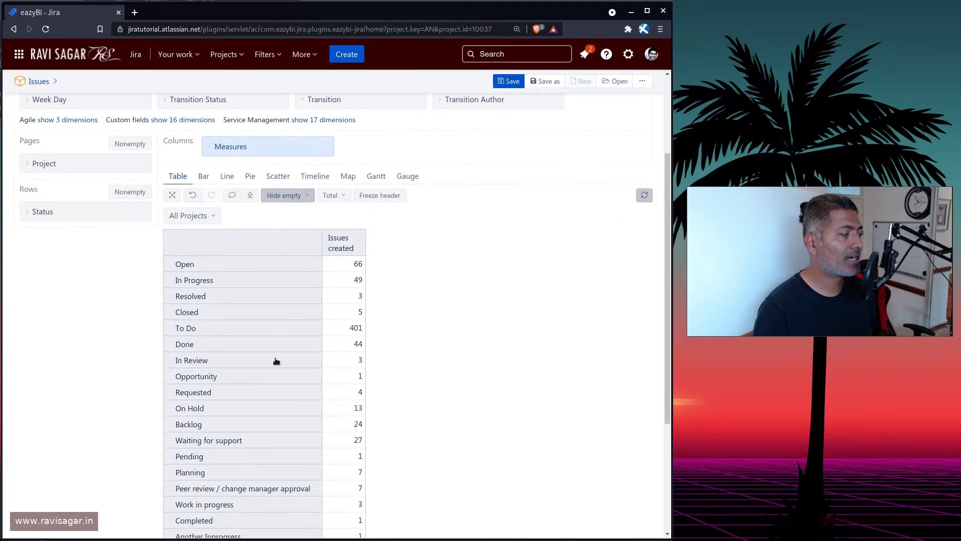
pyautogui.scroll(2, 245, 408)
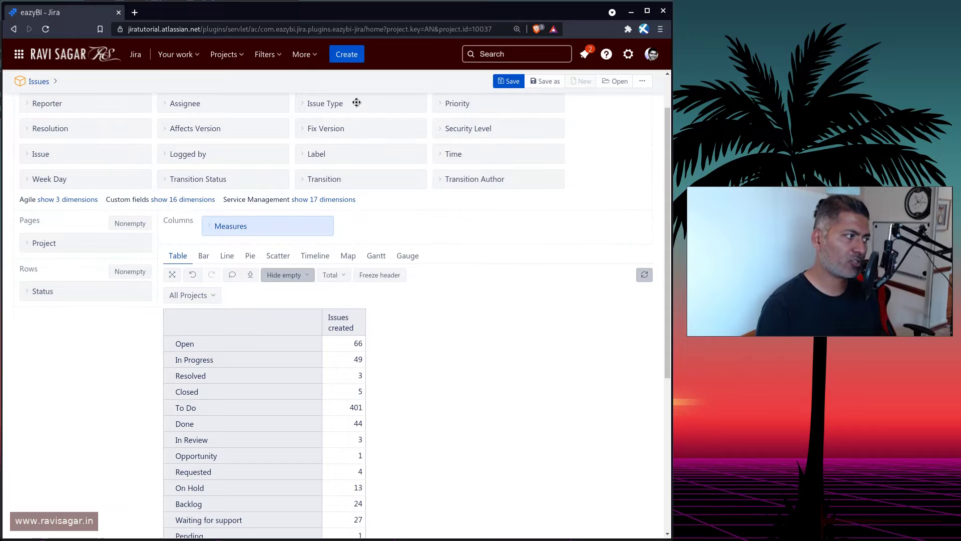
# Split the columns by individual issue types, without the All Issue Types total.
pyautogui.moveTo(356, 103); pyautogui.dragTo(394, 228)
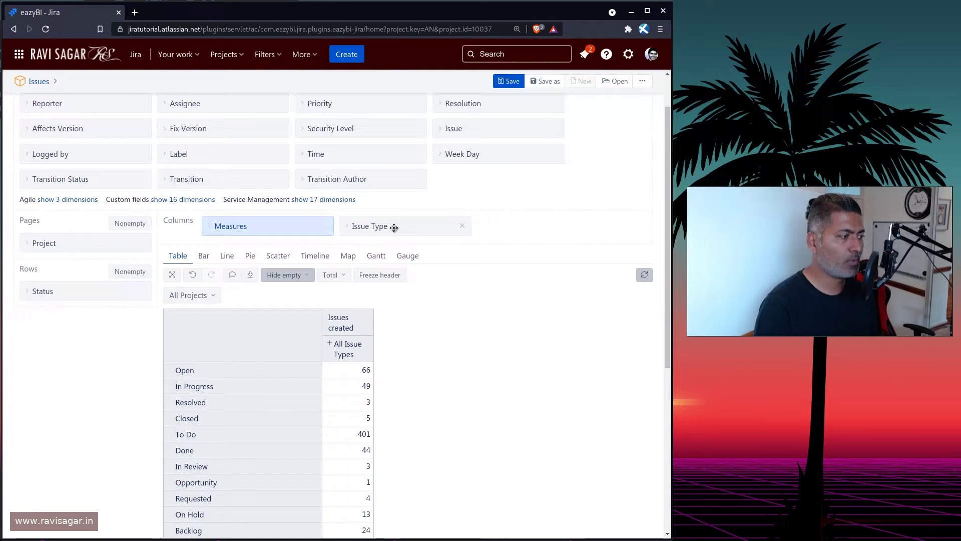
pyautogui.click(329, 344)
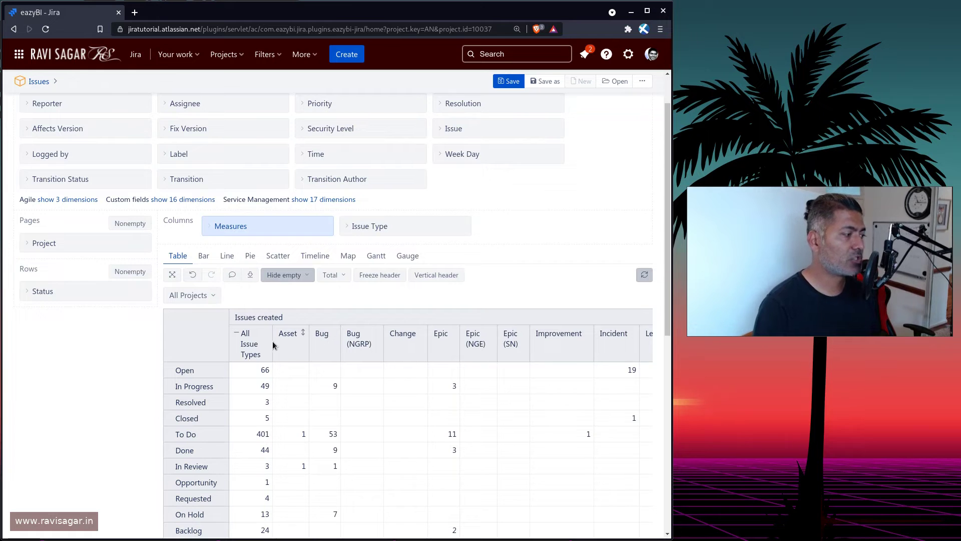
pyautogui.click(247, 347)
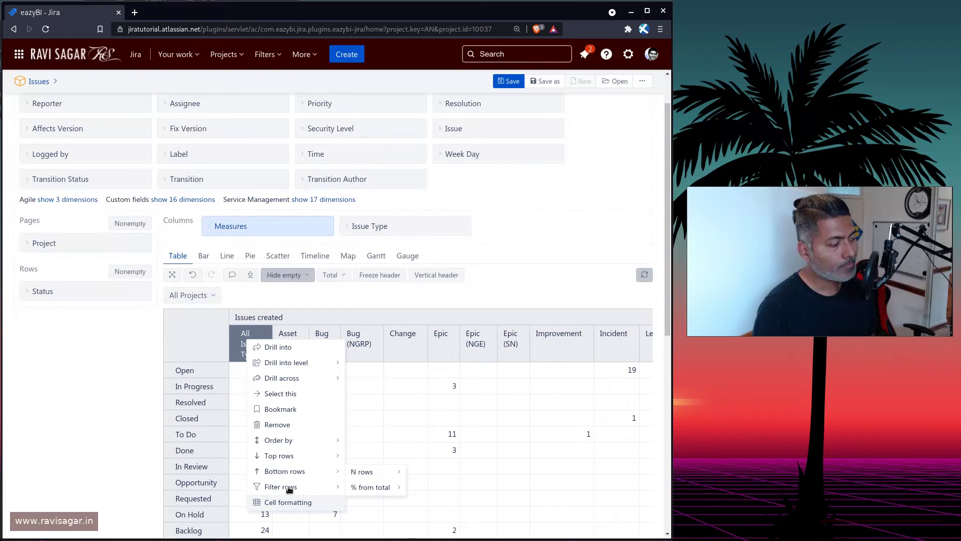
pyautogui.click(290, 426)
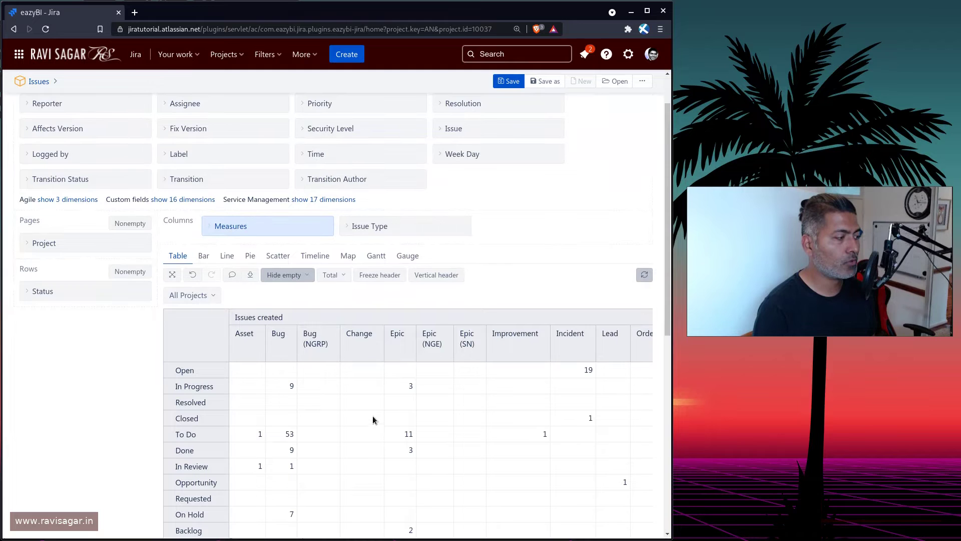
pyautogui.scroll(-7, 373, 418)
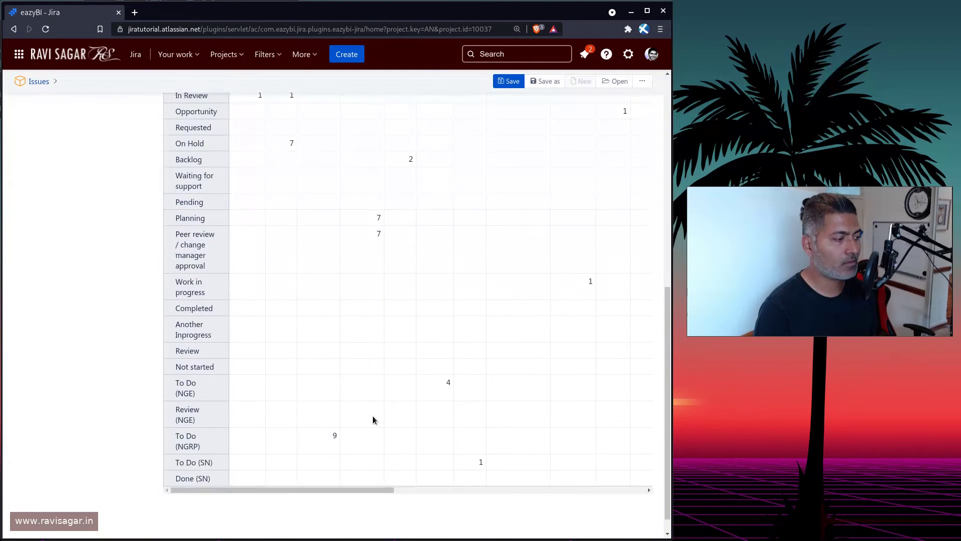
pyautogui.scroll(6, 372, 420)
# Keep empty rows and columns hidden, then toggle full-screen off to show the layout panels.
pyautogui.click(305, 222)
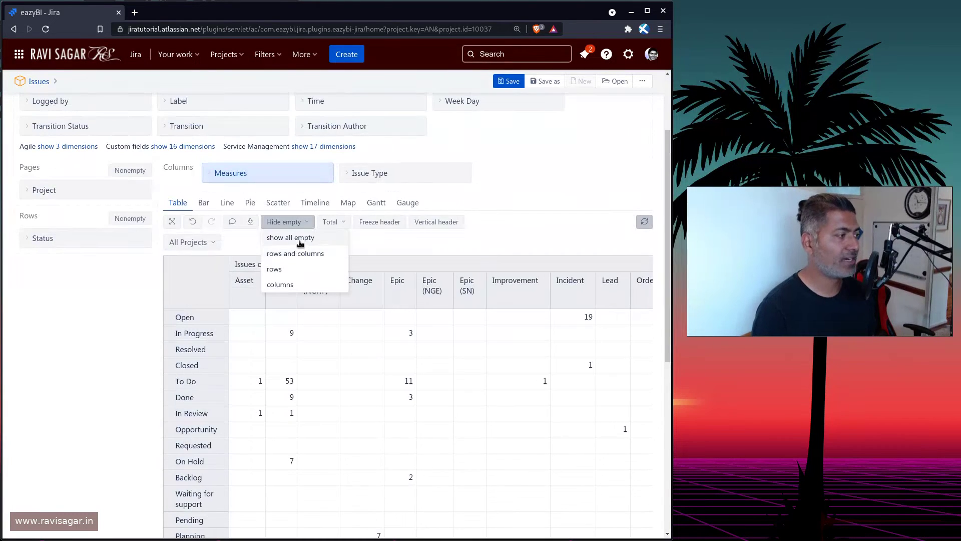
pyautogui.click(296, 253)
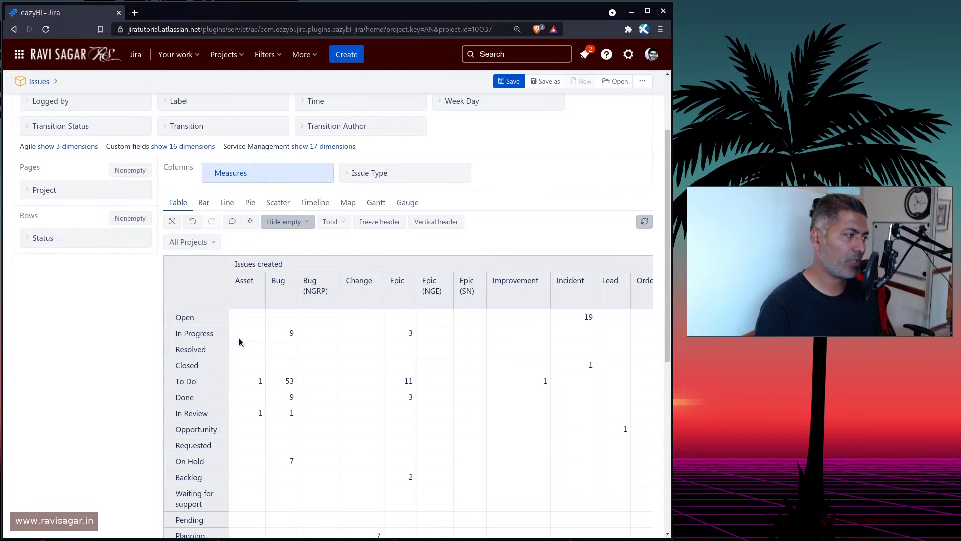
pyautogui.click(172, 222)
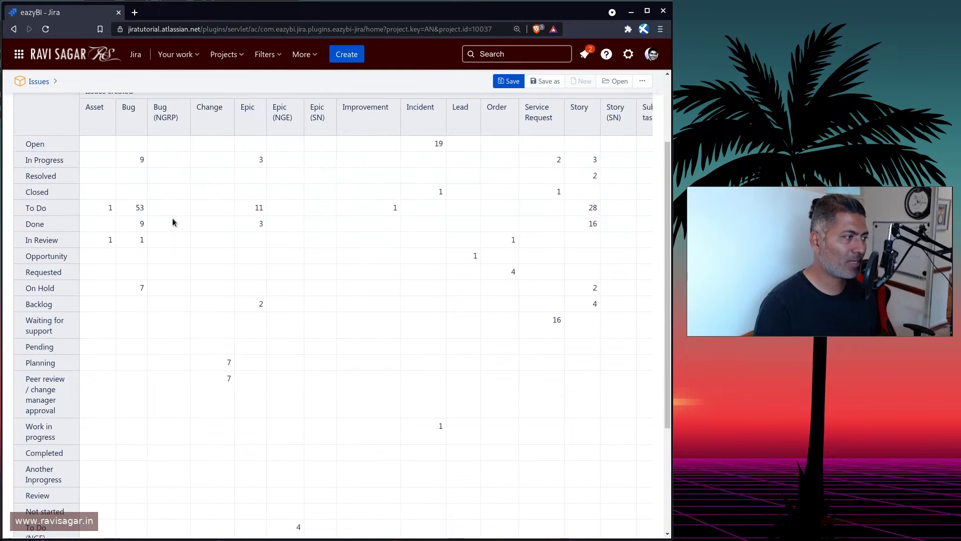
pyautogui.scroll(2, 48, 120)
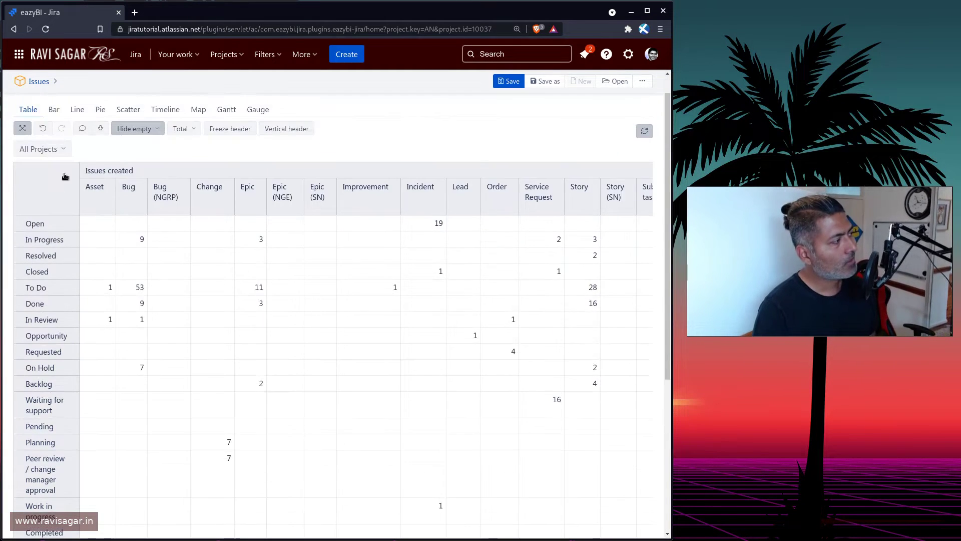
pyautogui.click(22, 127)
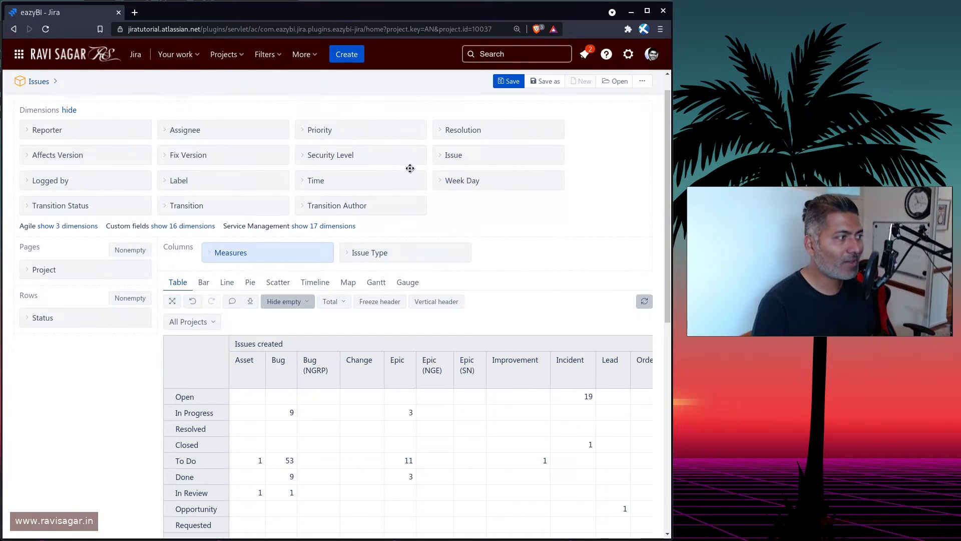
# Add Issue Type as a page filter, showing Asset issues: To Do 1, In Review 1.
pyautogui.click(349, 253)
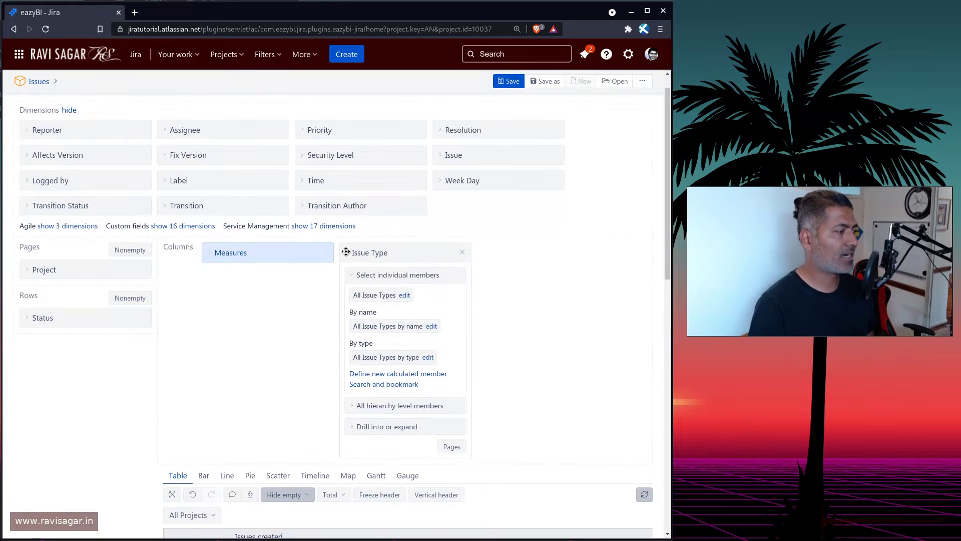
pyautogui.click(452, 448)
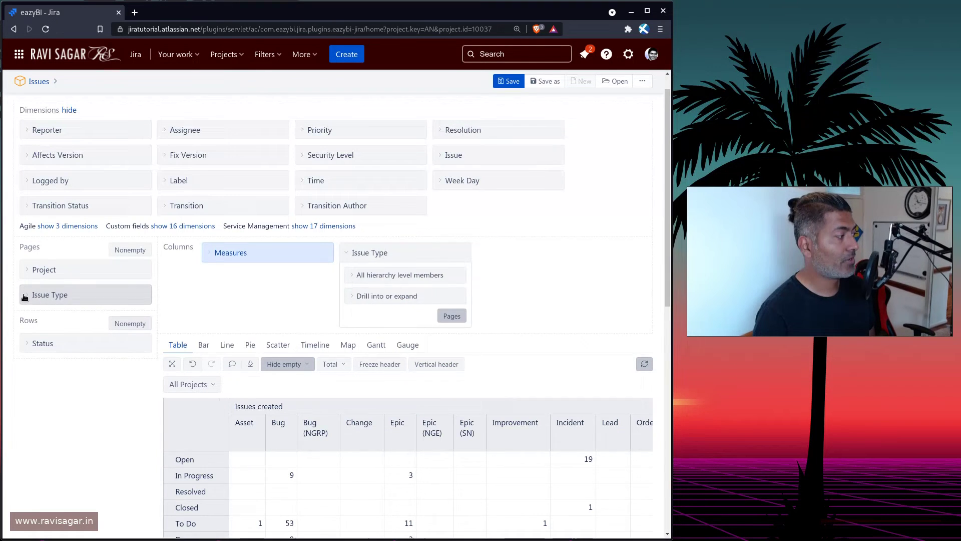
pyautogui.click(349, 253)
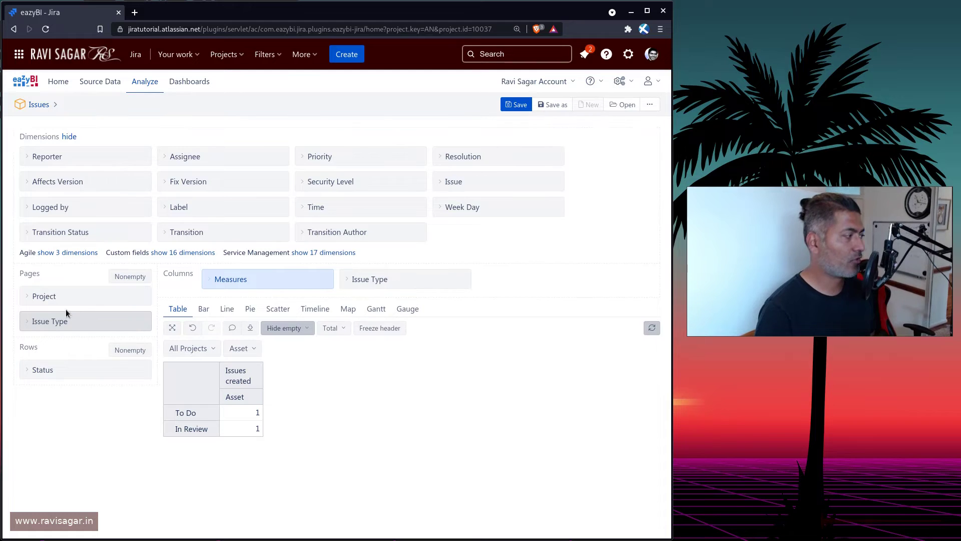
# Switch the Issue Type page filter from Bug to Document, leaving no data.
pyautogui.click(255, 349)
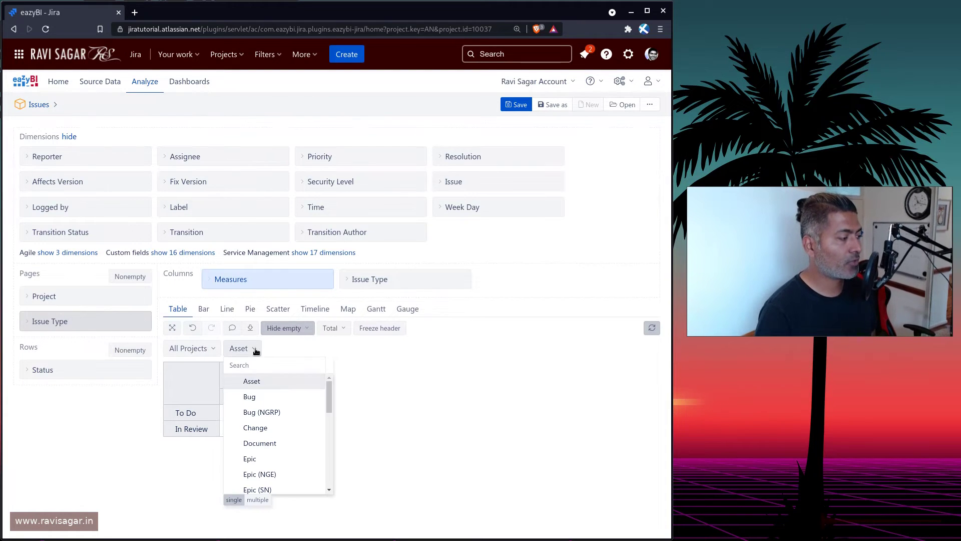
pyautogui.click(250, 396)
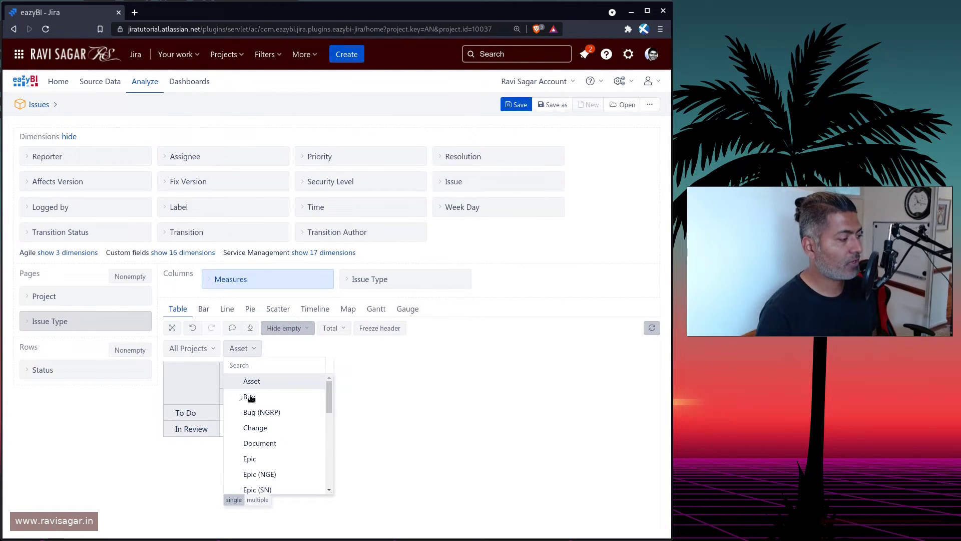
pyautogui.click(246, 349)
pyautogui.click(260, 445)
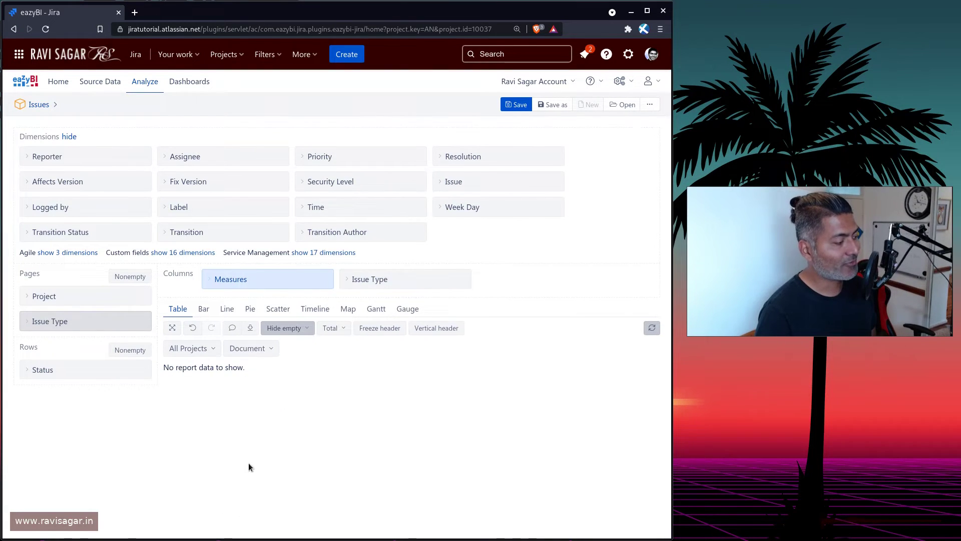
pyautogui.click(258, 349)
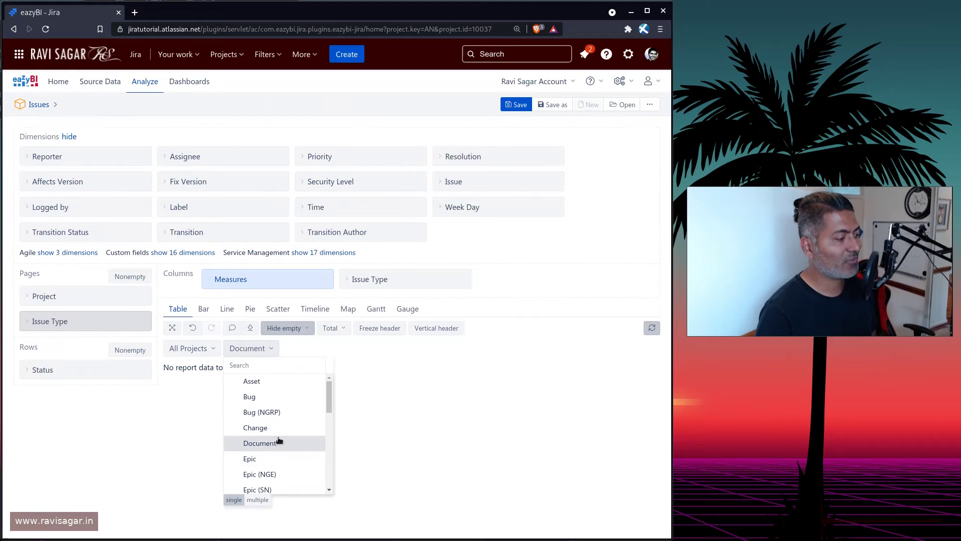
pyautogui.scroll(-10, 280, 440)
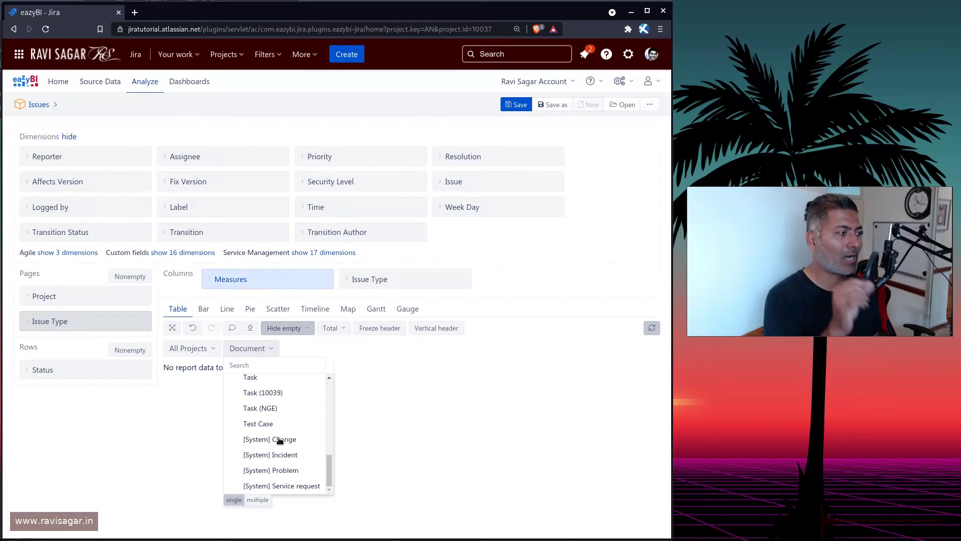
pyautogui.click(347, 279)
# Remove Issue Type from Pages and Columns, restoring per-status totals like To Do 401.
pyautogui.click(351, 301)
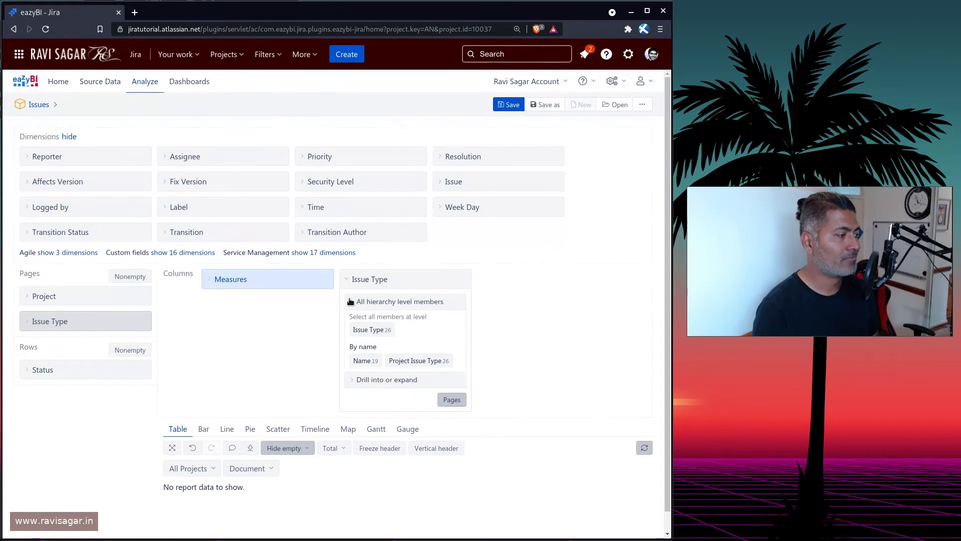
pyautogui.click(365, 330)
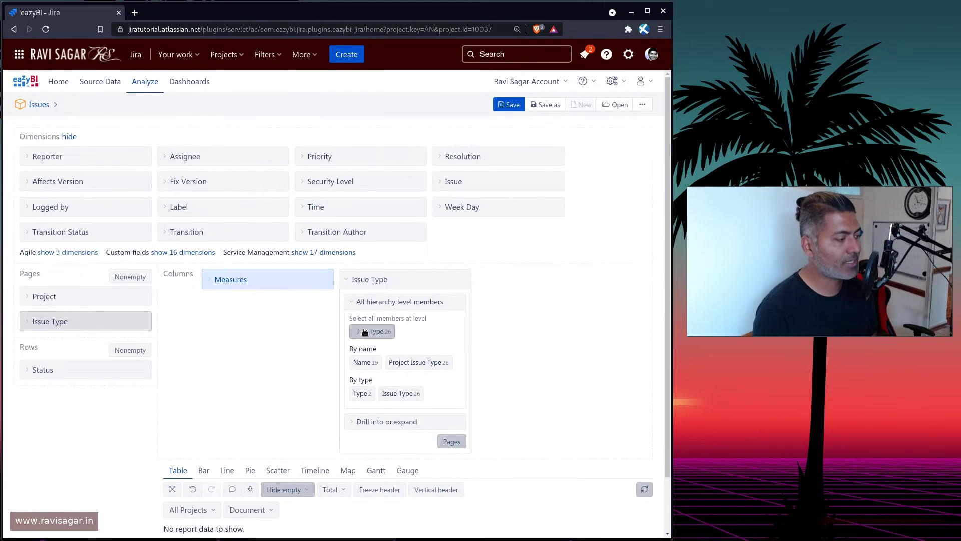
pyautogui.scroll(-2, 227, 354)
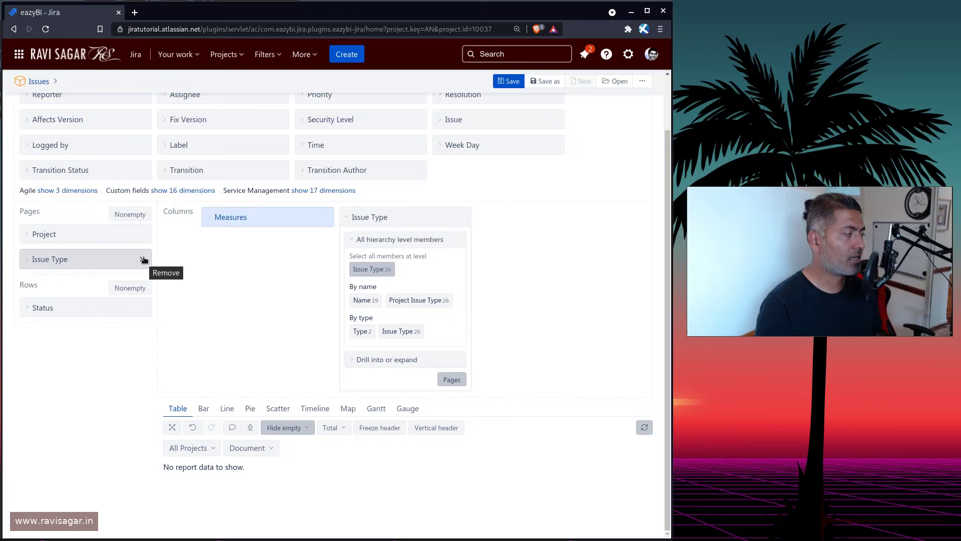
pyautogui.click(144, 259)
pyautogui.click(350, 216)
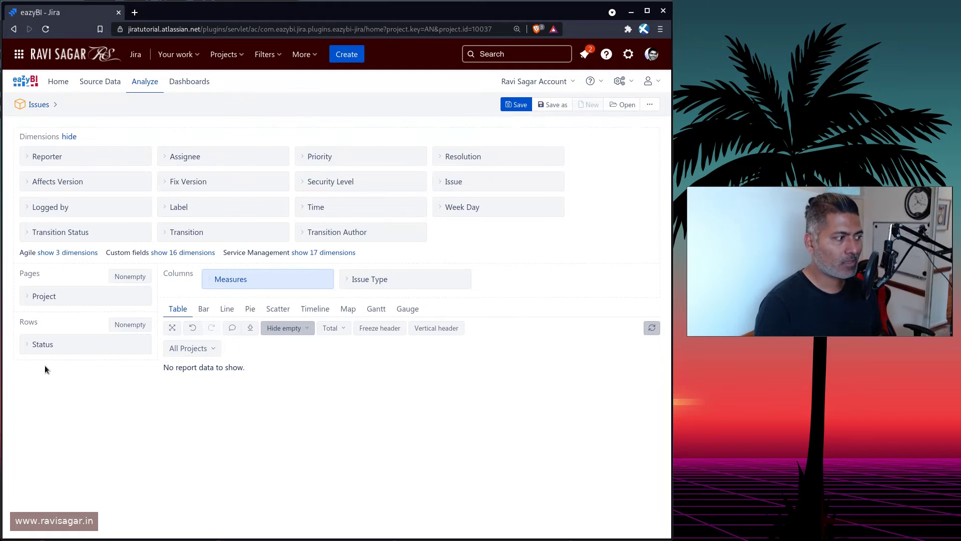
pyautogui.click(193, 328)
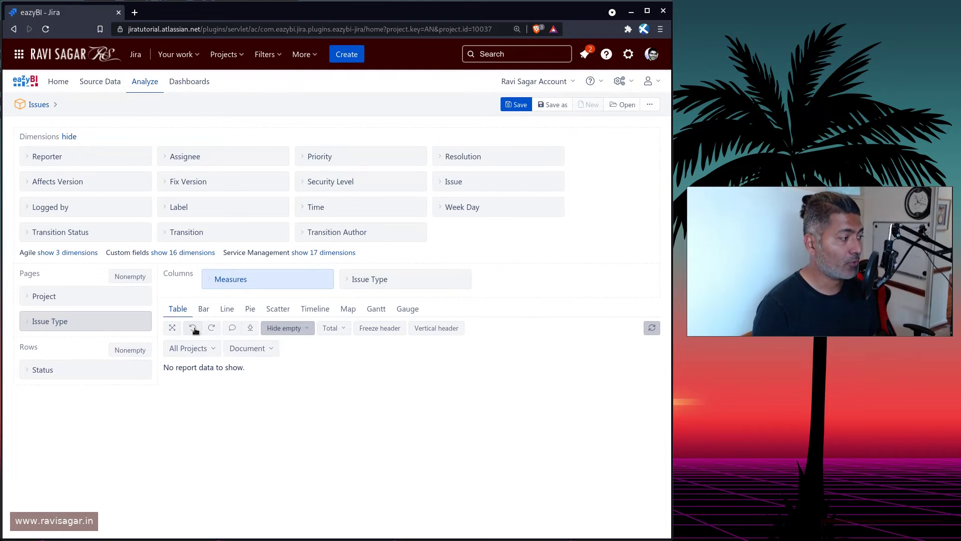
pyautogui.click(273, 349)
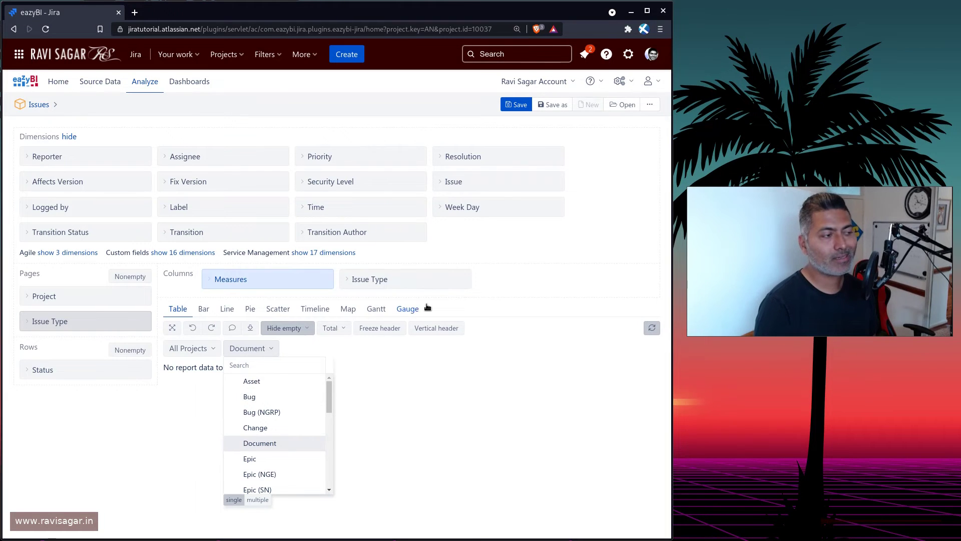
pyautogui.click(463, 279)
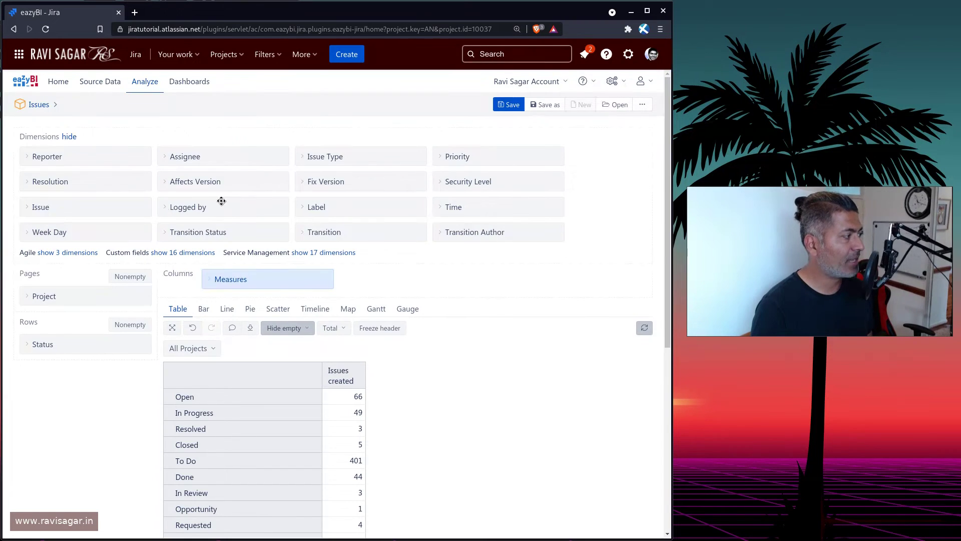
# Split the status counts by Highest, High, Medium, Low and Lowest priority columns.
pyautogui.moveTo(457, 157); pyautogui.dragTo(366, 279)
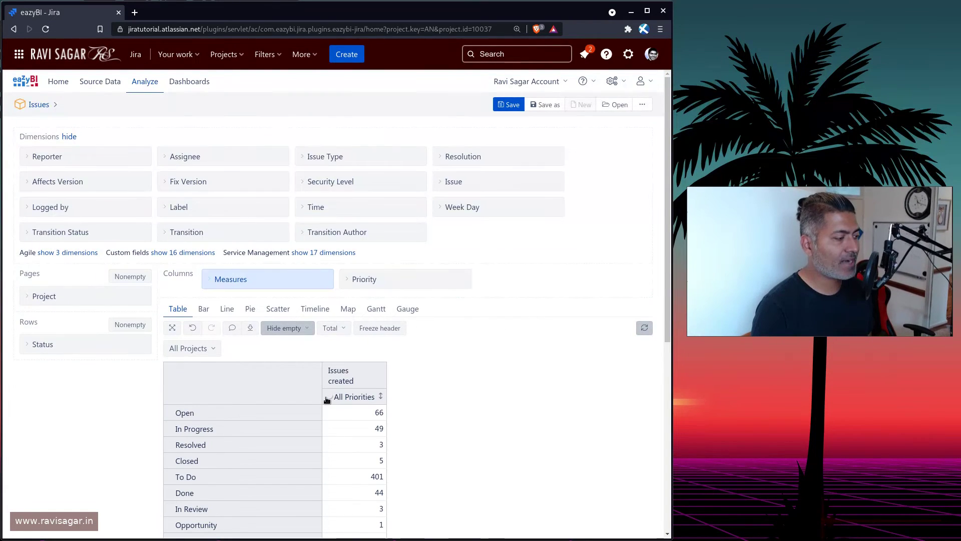
pyautogui.click(329, 397)
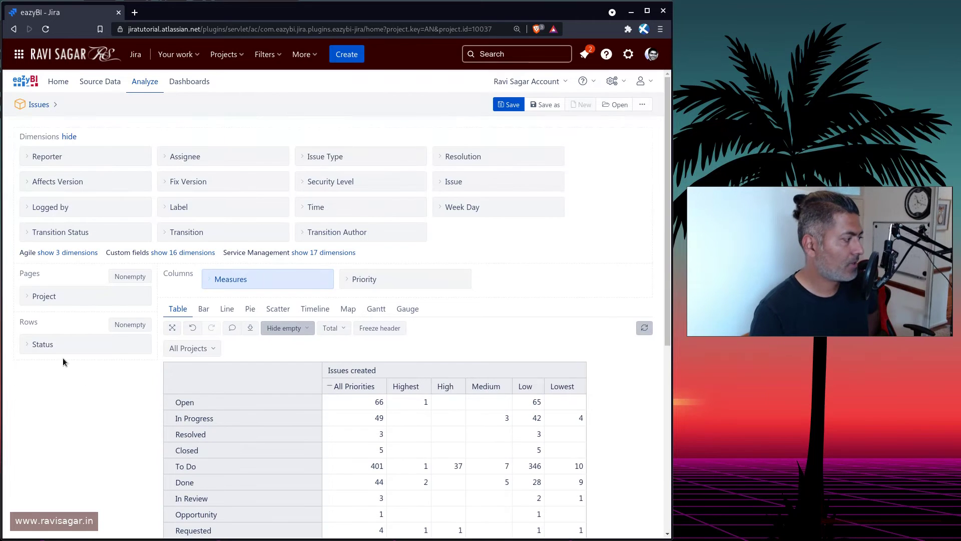
pyautogui.click(40, 343)
# Add Status as a page filter, trying Closed, then settling on Review (Low 2, Lowest 1).
pyautogui.scroll(-3, 80, 401)
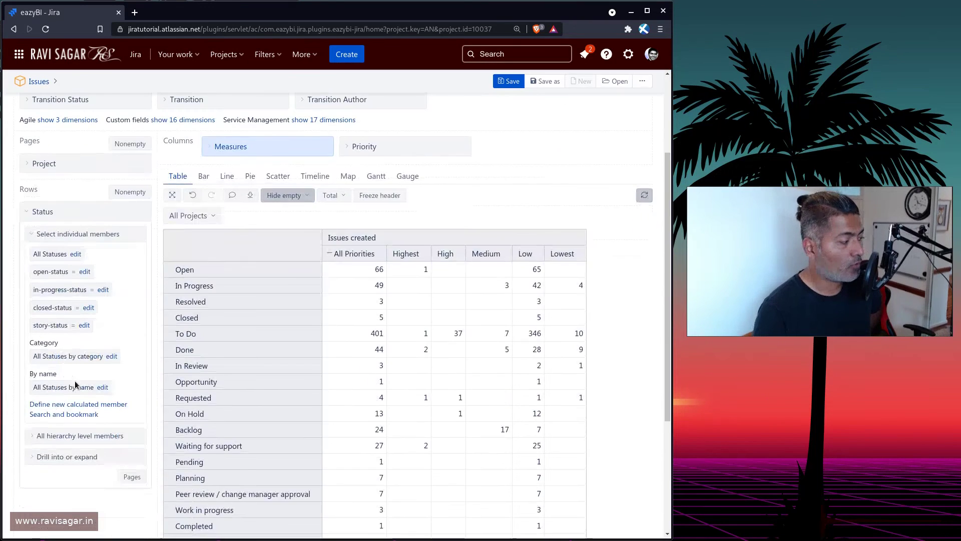
pyautogui.click(131, 478)
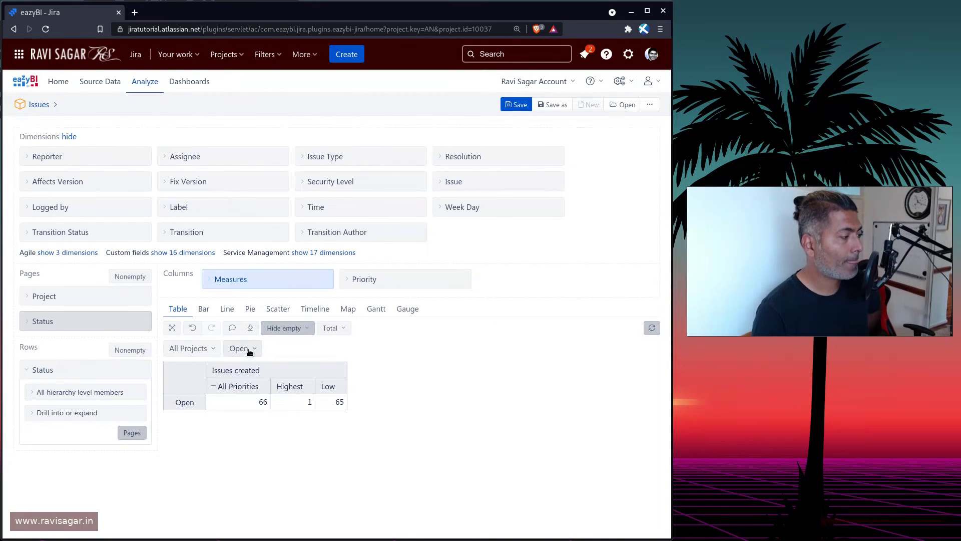
pyautogui.click(212, 348)
pyautogui.click(250, 349)
pyautogui.click(250, 349)
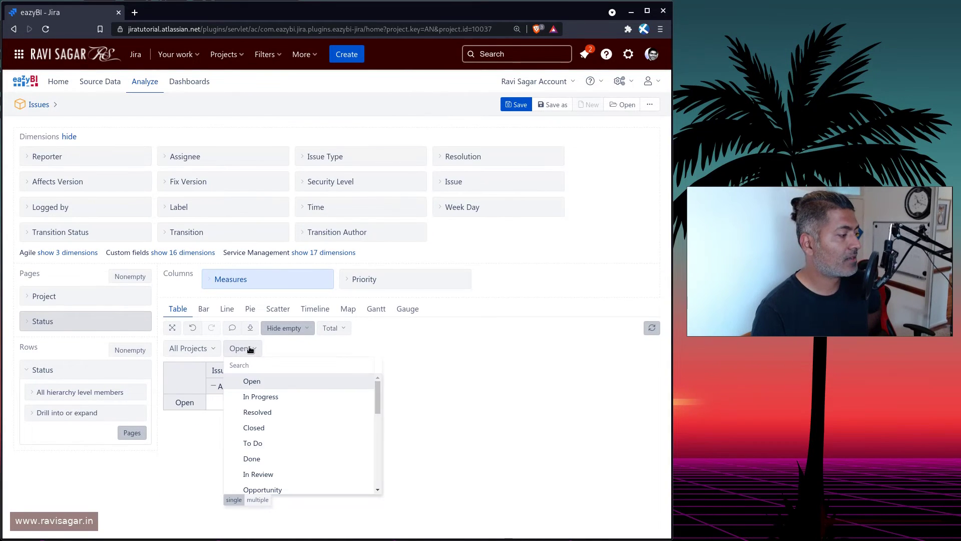
pyautogui.click(265, 429)
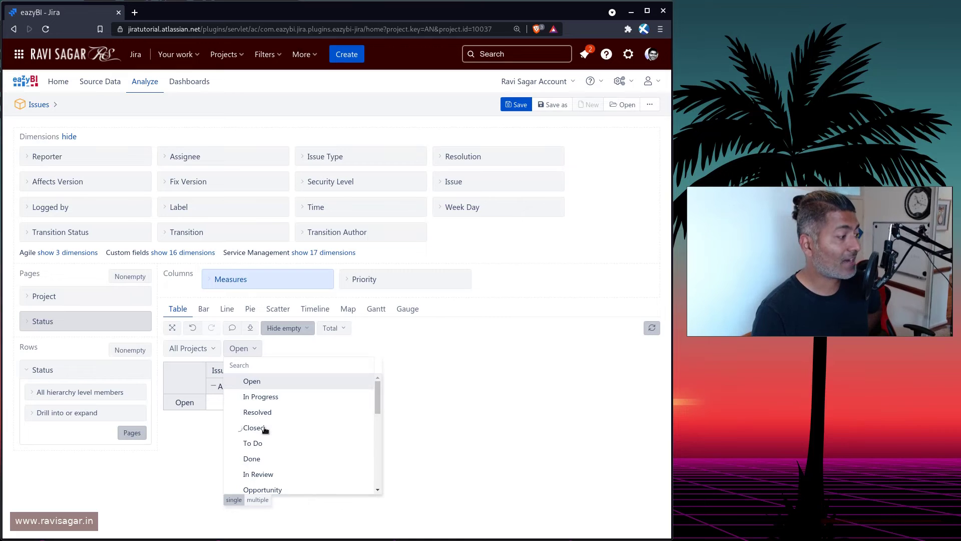
pyautogui.click(251, 349)
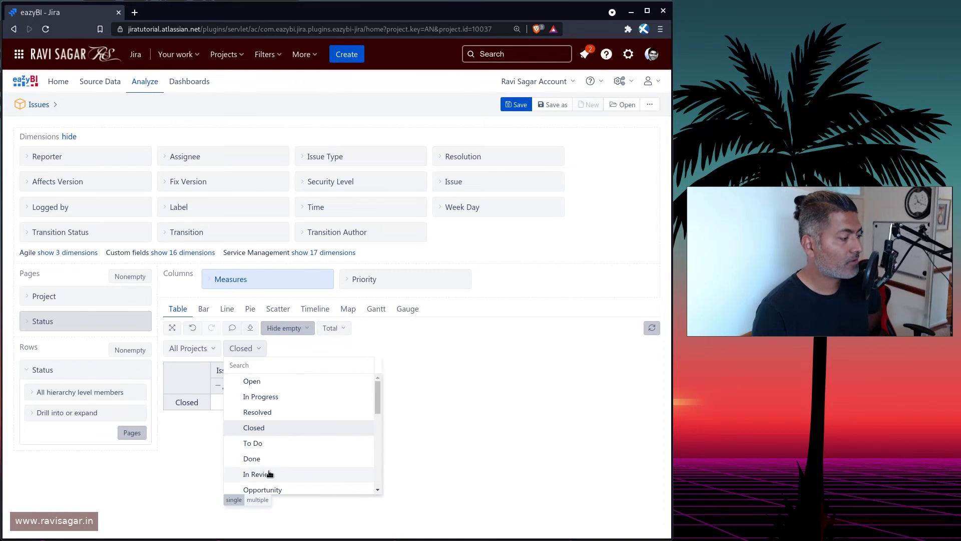
pyautogui.scroll(-5, 275, 458)
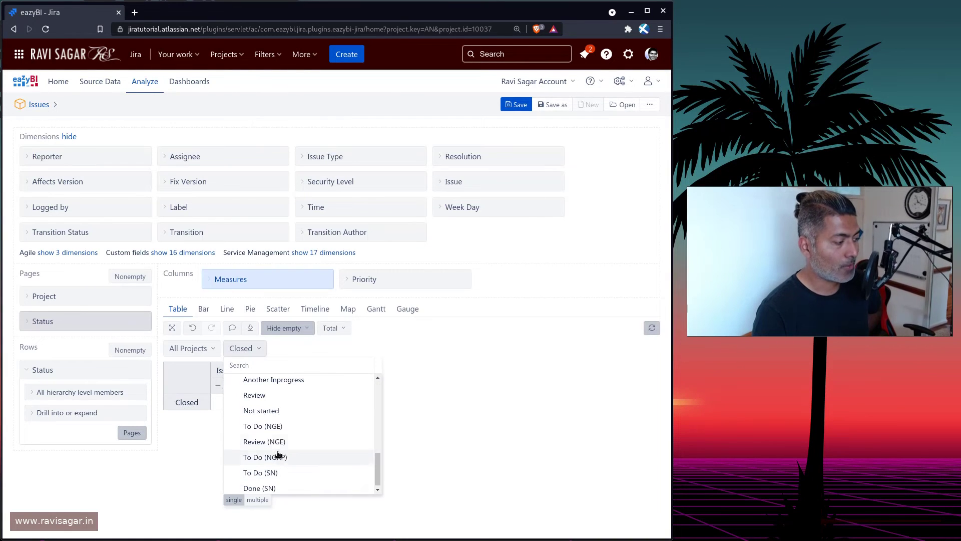
pyautogui.click(269, 397)
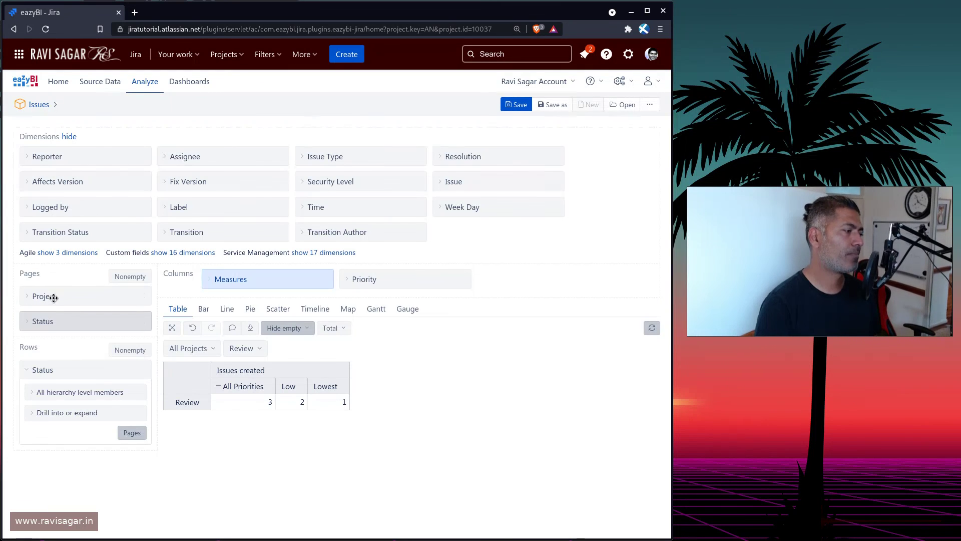
# Reveal the Status drill levels: Status, Category and By name.
pyautogui.click(34, 414)
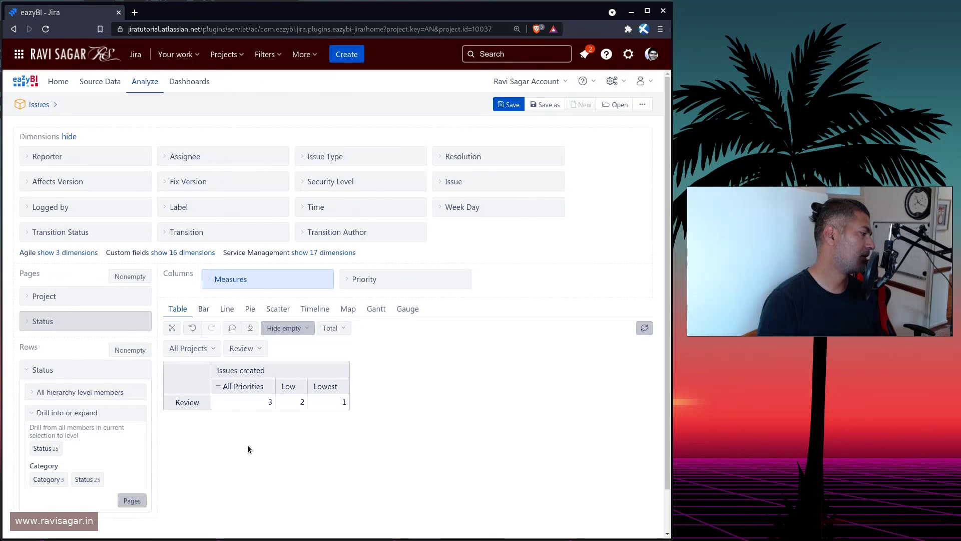
pyautogui.scroll(-3, 271, 450)
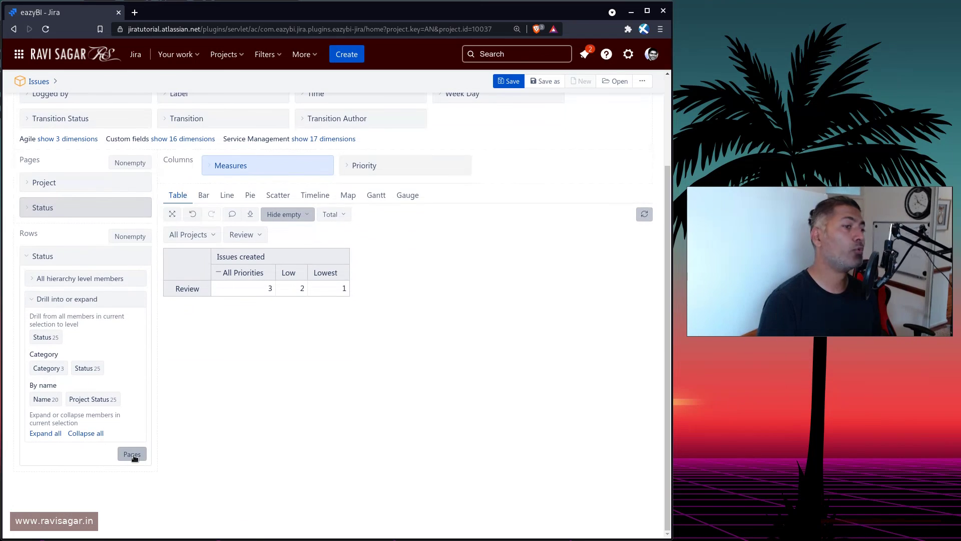